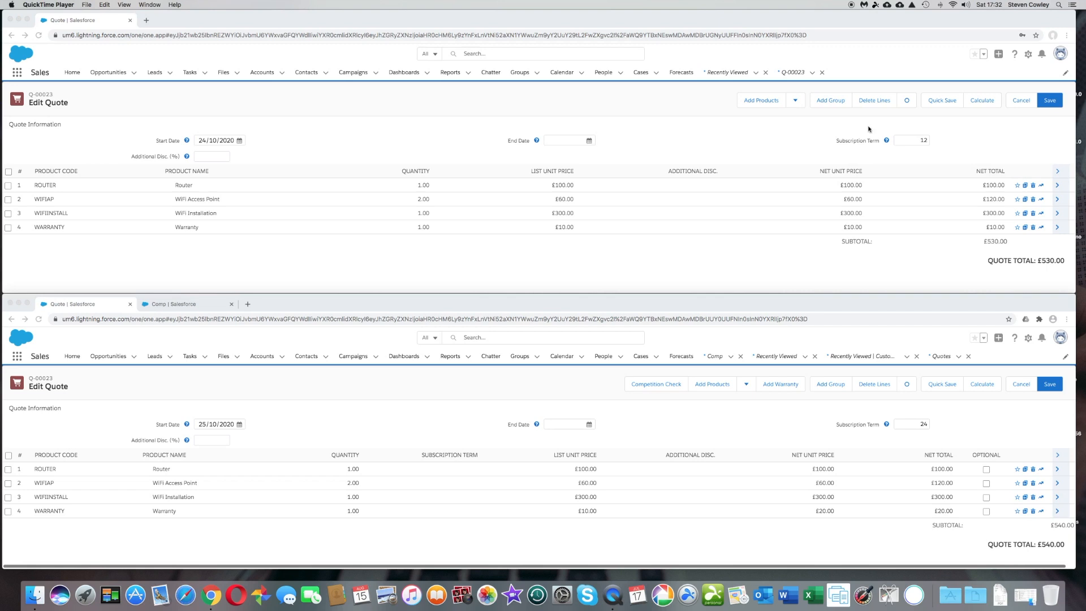
# Change the upper quote's subscription term from 12 to 24 and recalculate, giving Warranty £20 and total £540.
pyautogui.click(926, 142)
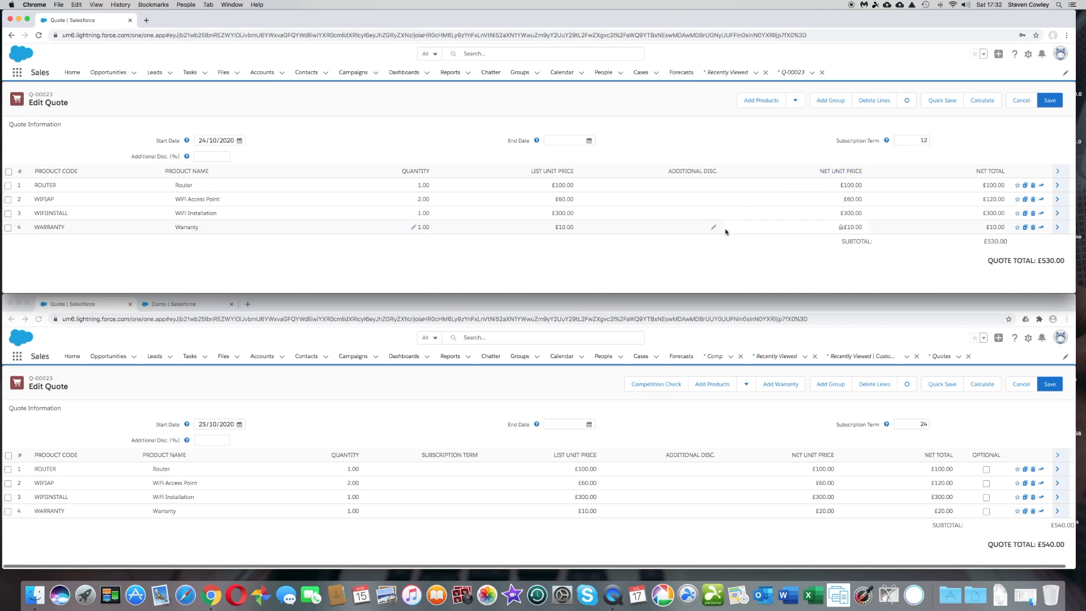
pyautogui.doubleClick(924, 141)
pyautogui.write('2')
pyautogui.click(984, 102)
# Set the Warranty line's own subscription term to 36, recalculate to £30 Warranty and £550 total, and save.
pyautogui.click(1058, 228)
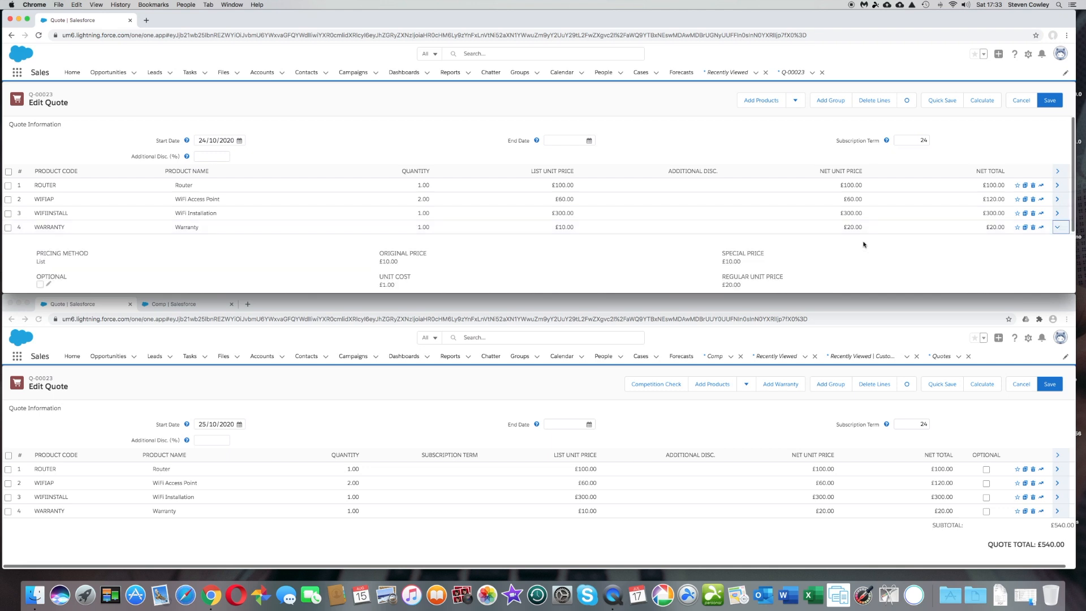
pyautogui.scroll(-2, 865, 240)
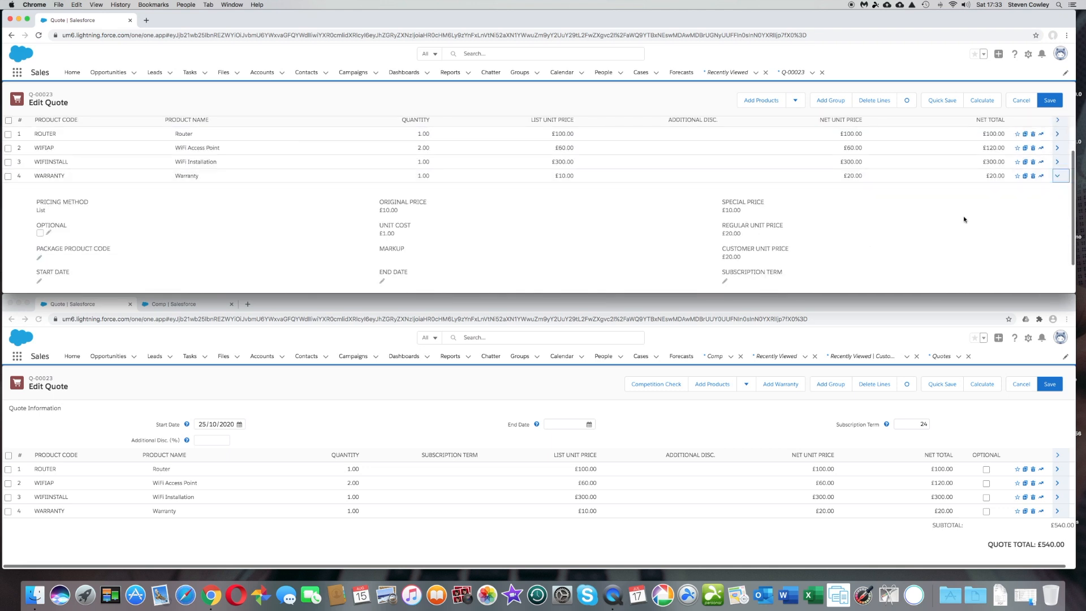
pyautogui.scroll(-2, 964, 218)
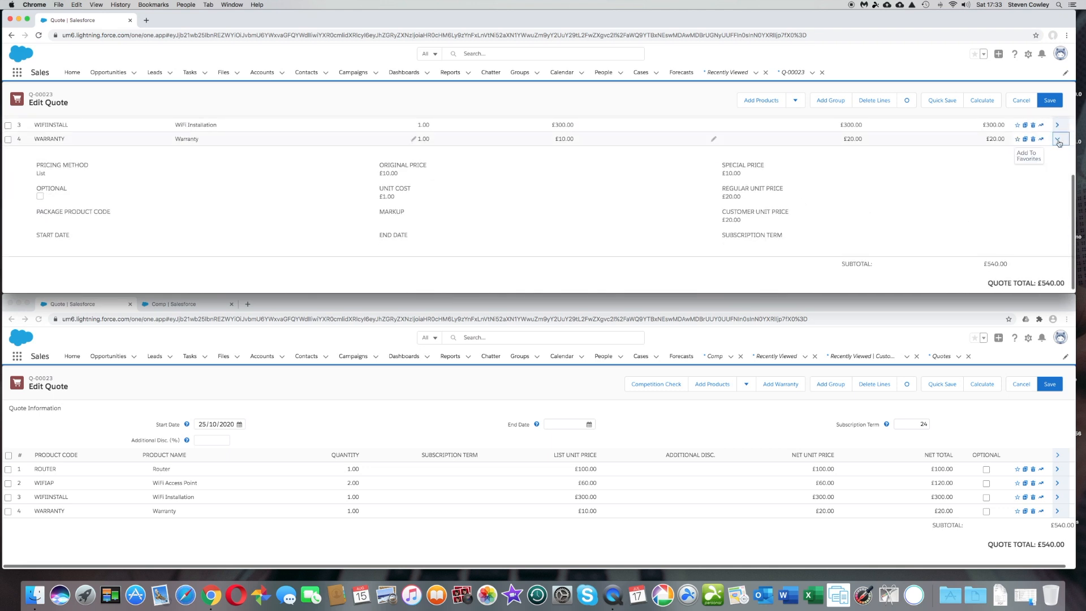
pyautogui.click(726, 244)
pyautogui.write('36')
pyautogui.click(980, 104)
pyautogui.scroll(3, 565, 173)
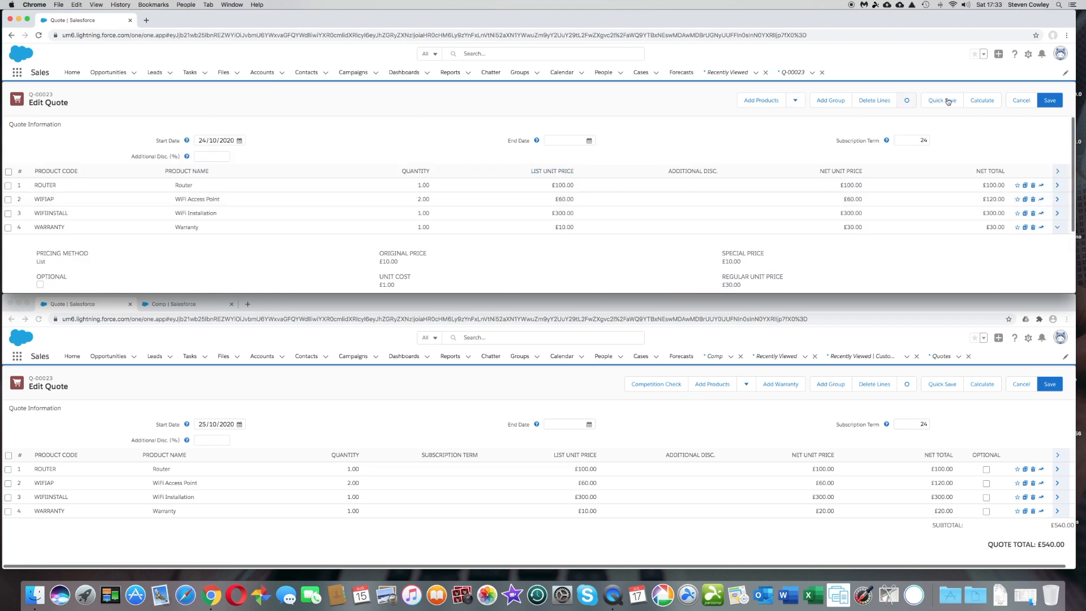
pyautogui.click(978, 107)
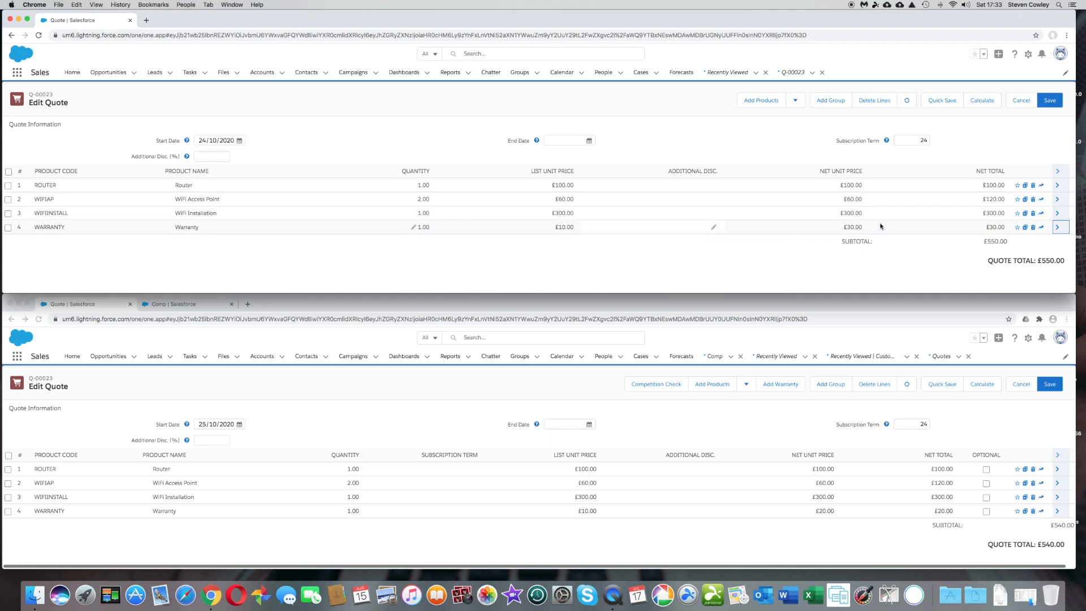
# Change the Warranty line's subscription term from 36 back to 24 and save the quote.
pyautogui.click(1057, 227)
pyautogui.scroll(-2, 738, 259)
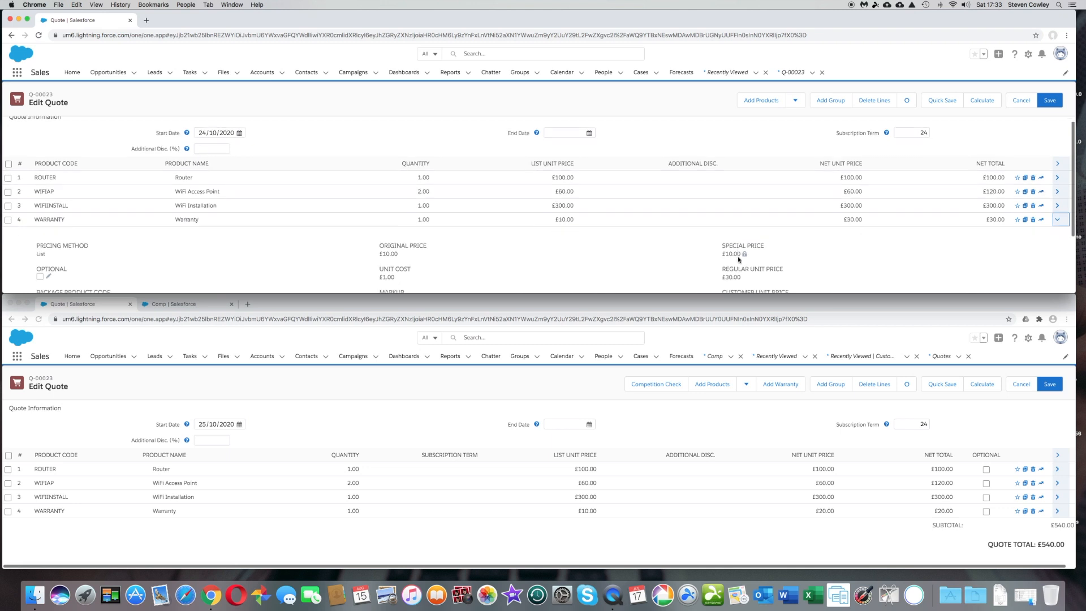
pyautogui.click(733, 286)
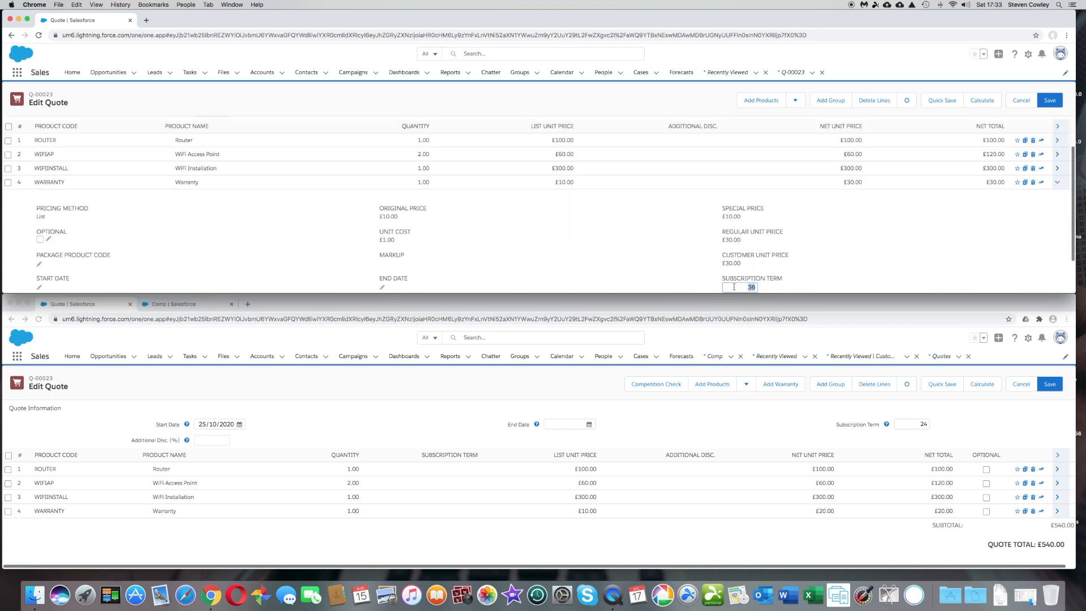
pyautogui.write('24')
pyautogui.click(872, 248)
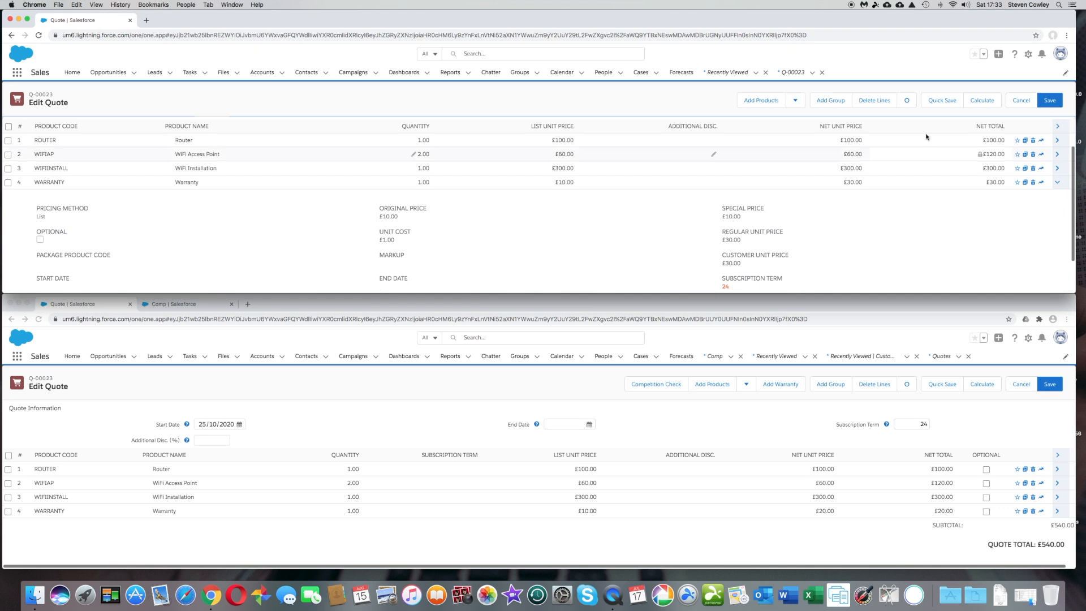
pyautogui.click(935, 102)
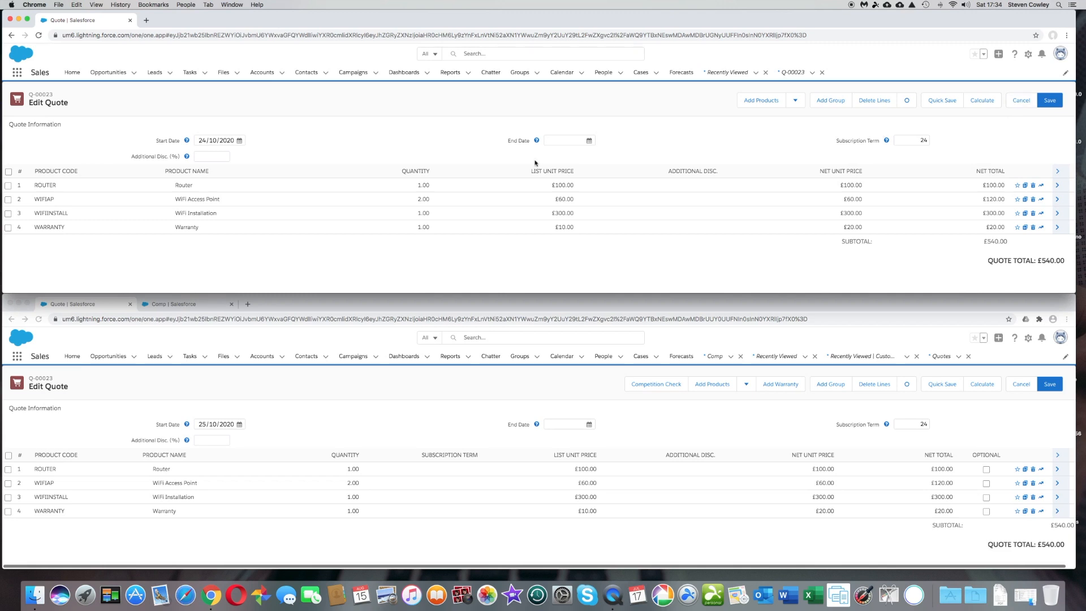
# Apply a 10% additional discount to the whole quote and recalculate.
pyautogui.click(202, 158)
pyautogui.write('10')
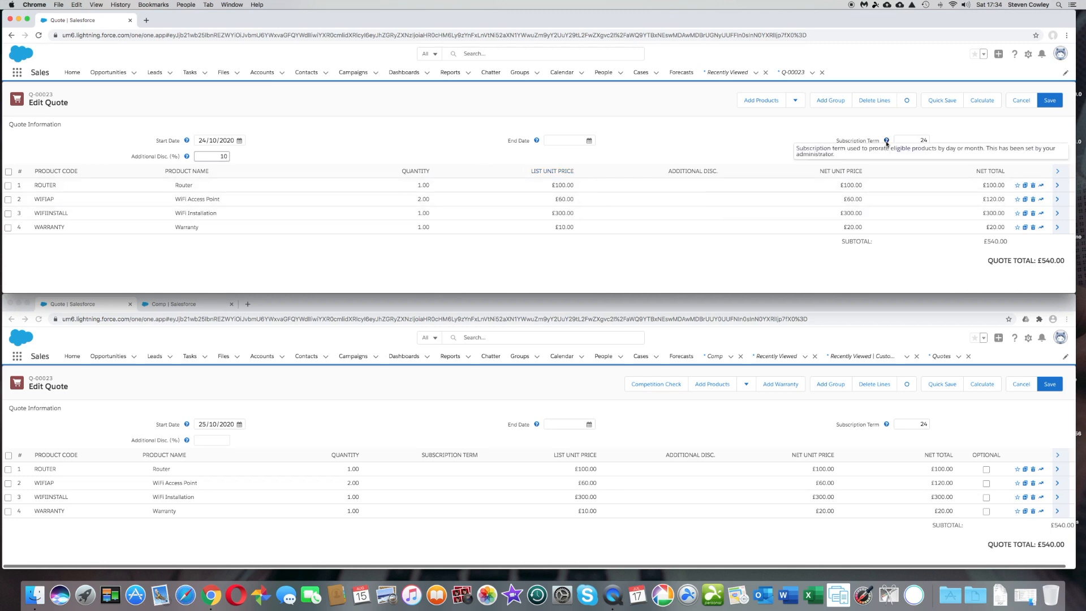
pyautogui.click(975, 100)
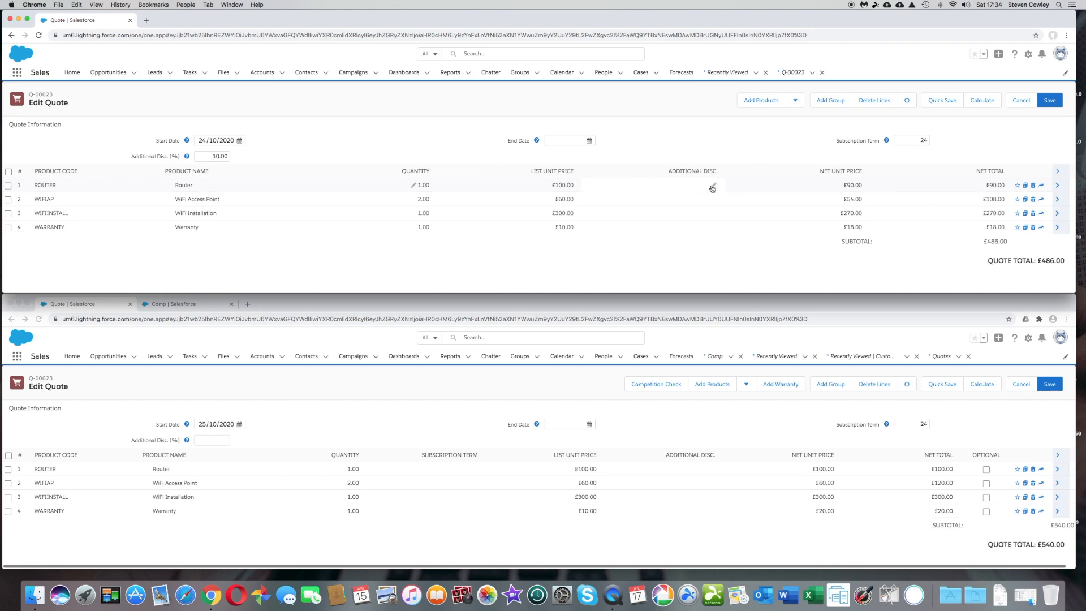
# Give the Router line an extra 5% additional discount and recalculate, bringing the total to £491.
pyautogui.click(711, 187)
pyautogui.write('5')
pyautogui.click(981, 101)
# Detach the second quote into its own window and position it below the first.
pyautogui.click(310, 303)
pyautogui.moveTo(310, 303); pyautogui.dragTo(319, 191)
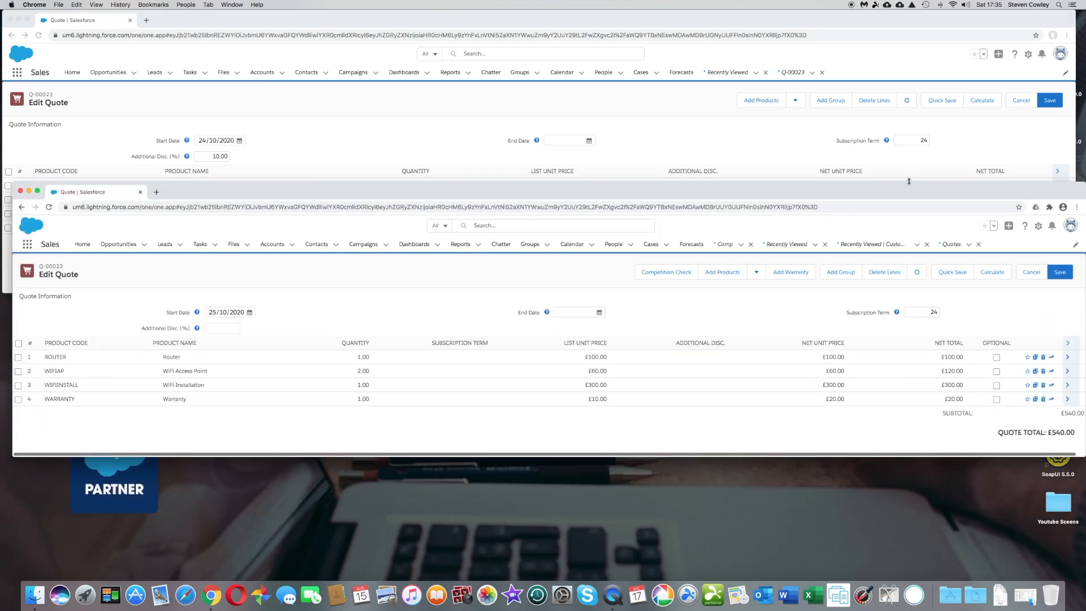
pyautogui.moveTo(908, 181); pyautogui.dragTo(908, 131)
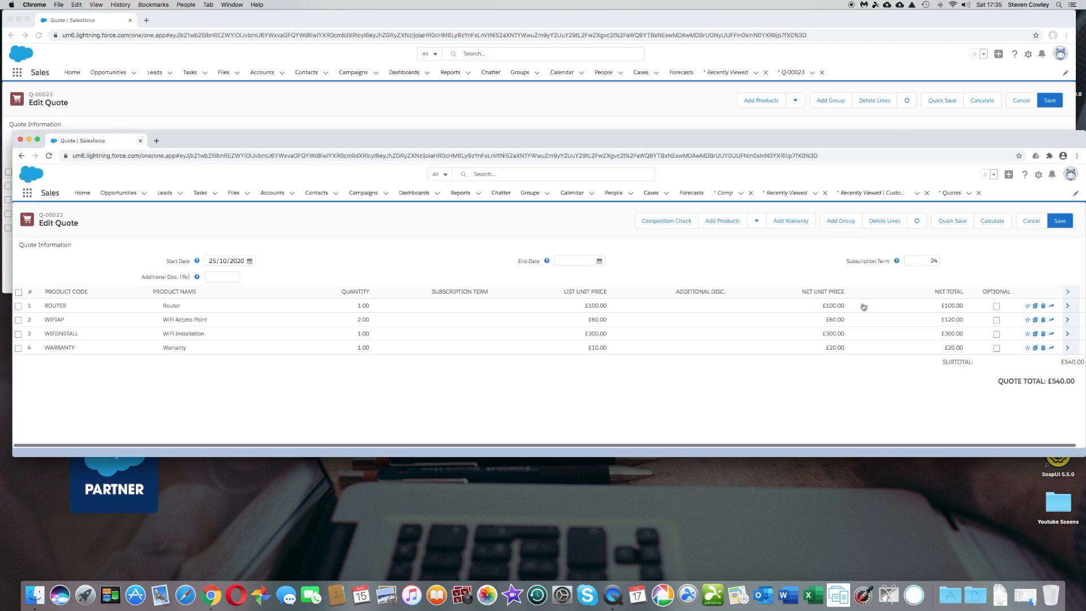
pyautogui.moveTo(840, 142); pyautogui.dragTo(839, 193)
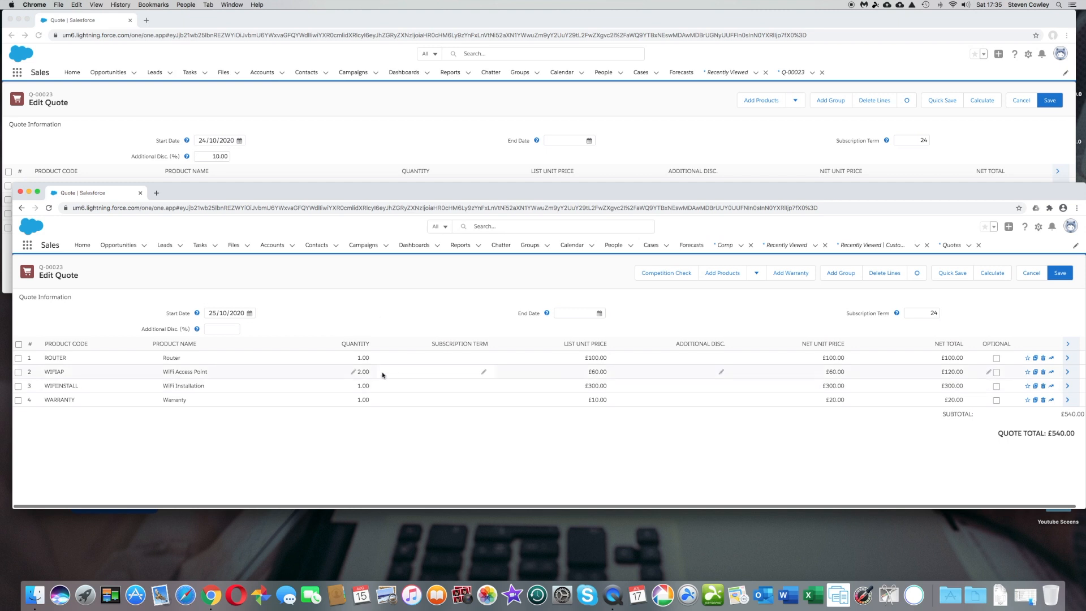
# Reveal the first quote's lines and subtotal and expand its Warranty line details.
pyautogui.moveTo(715, 192); pyautogui.dragTo(714, 259)
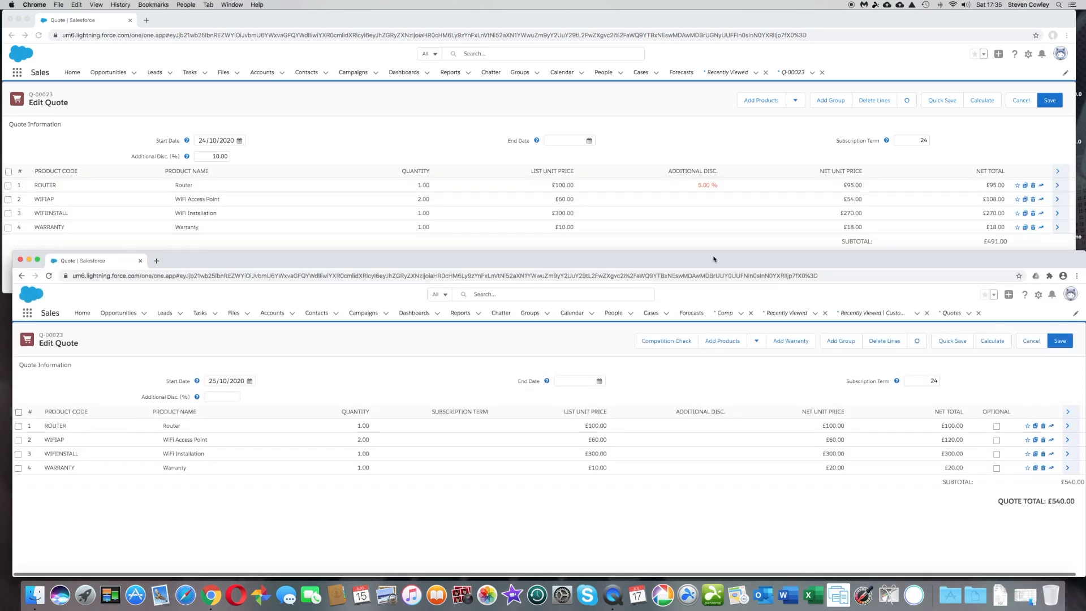
pyautogui.click(1056, 231)
pyautogui.click(1057, 228)
pyautogui.scroll(-3, 723, 252)
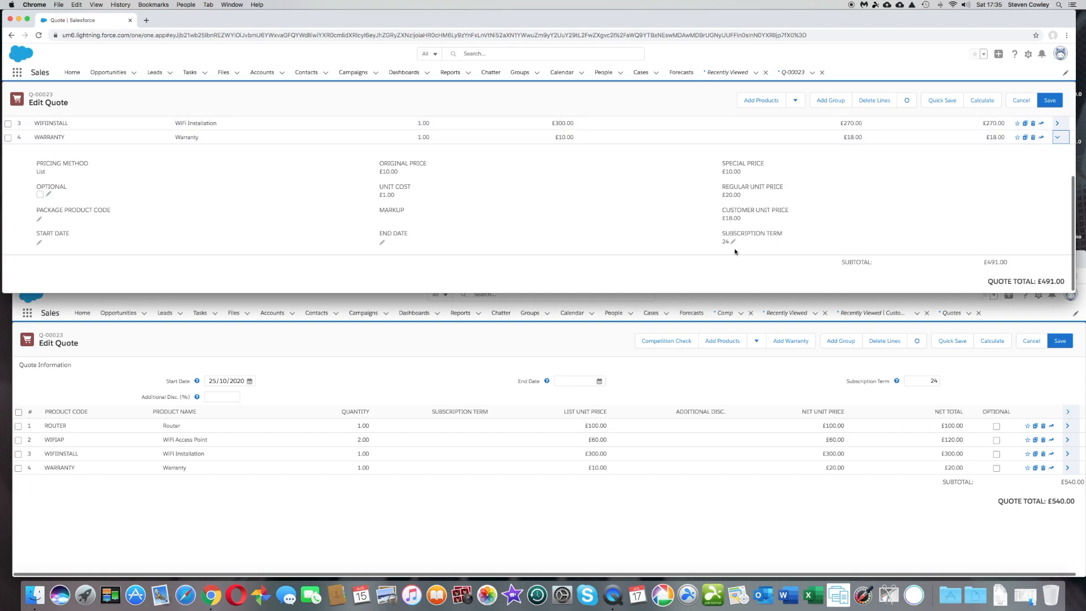
# Set the second quote's Warranty term to 12 months and recalculate, netting £10 and totalling £530.
pyautogui.click(1050, 140)
pyautogui.click(469, 471)
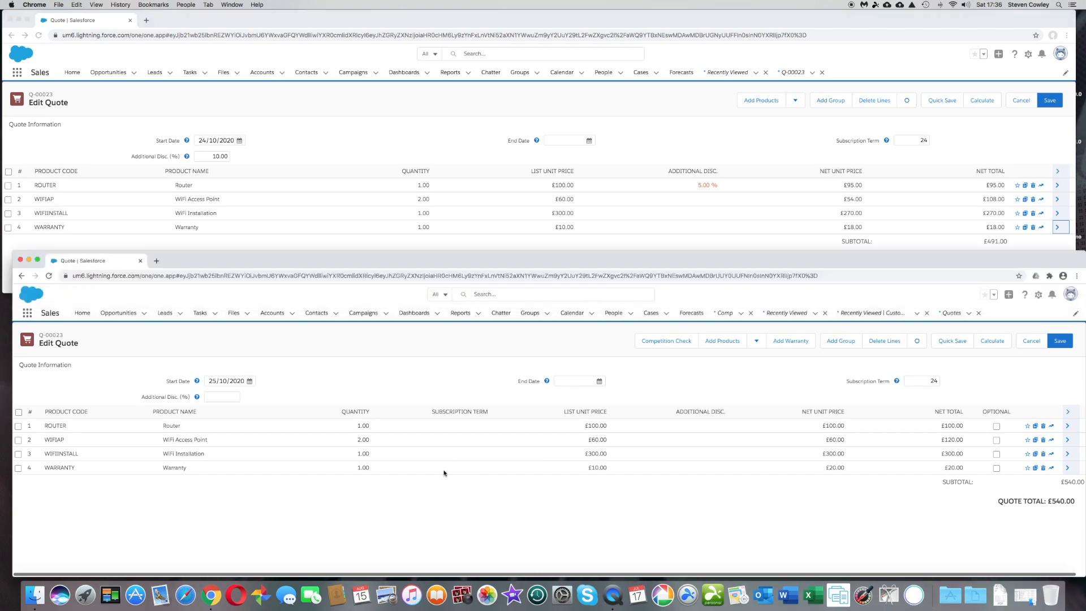
pyautogui.click(485, 469)
pyautogui.write('24')
pyautogui.write('2')
pyautogui.press('Return')
pyautogui.click(993, 340)
# Expand the Router line's details in both quote windows.
pyautogui.click(1067, 427)
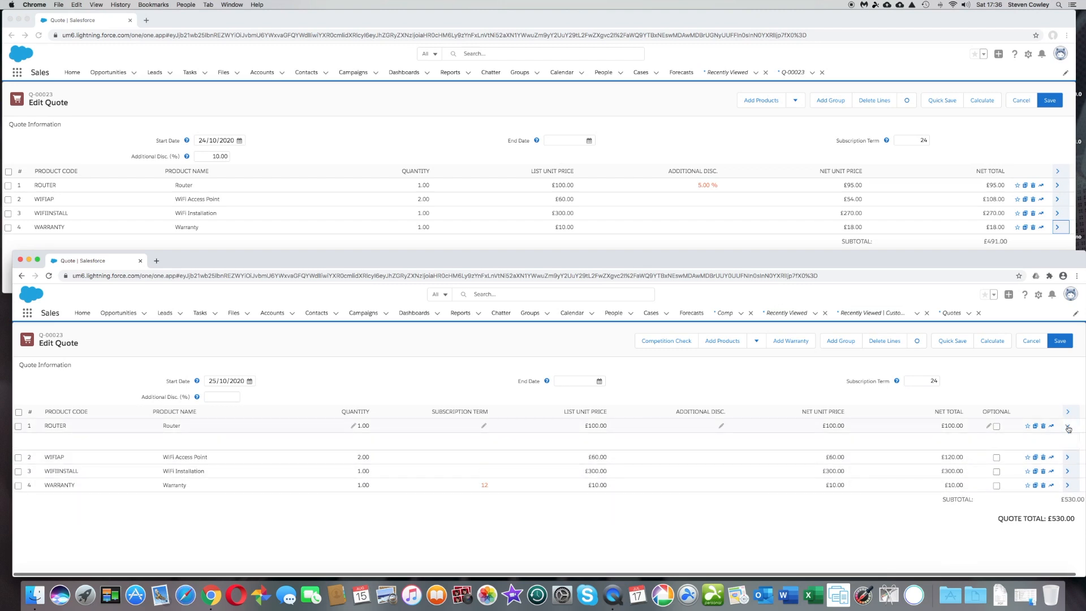
pyautogui.scroll(-2, 366, 499)
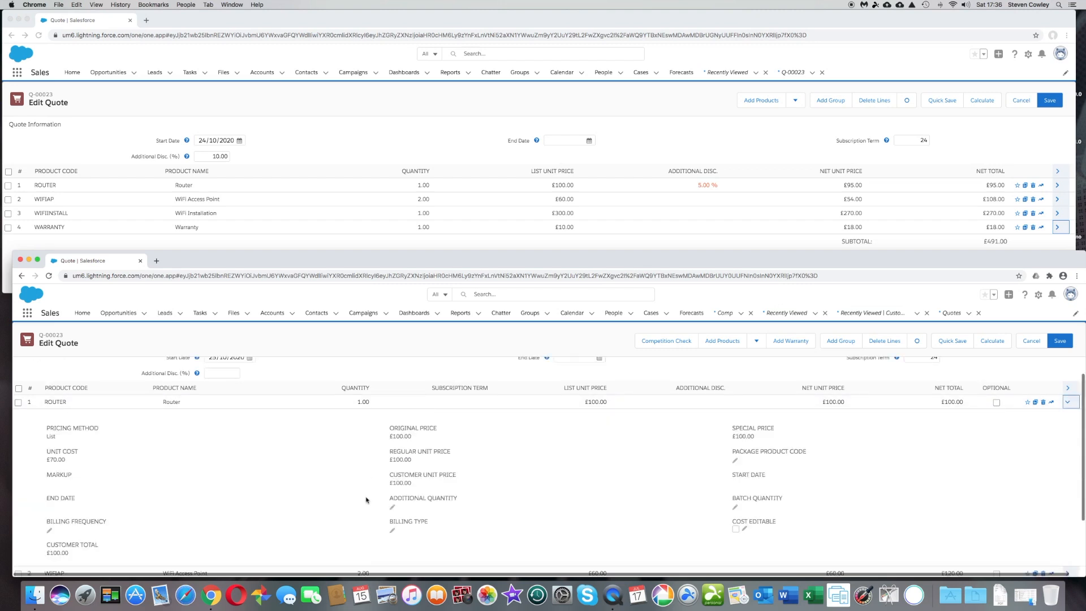
pyautogui.click(1057, 185)
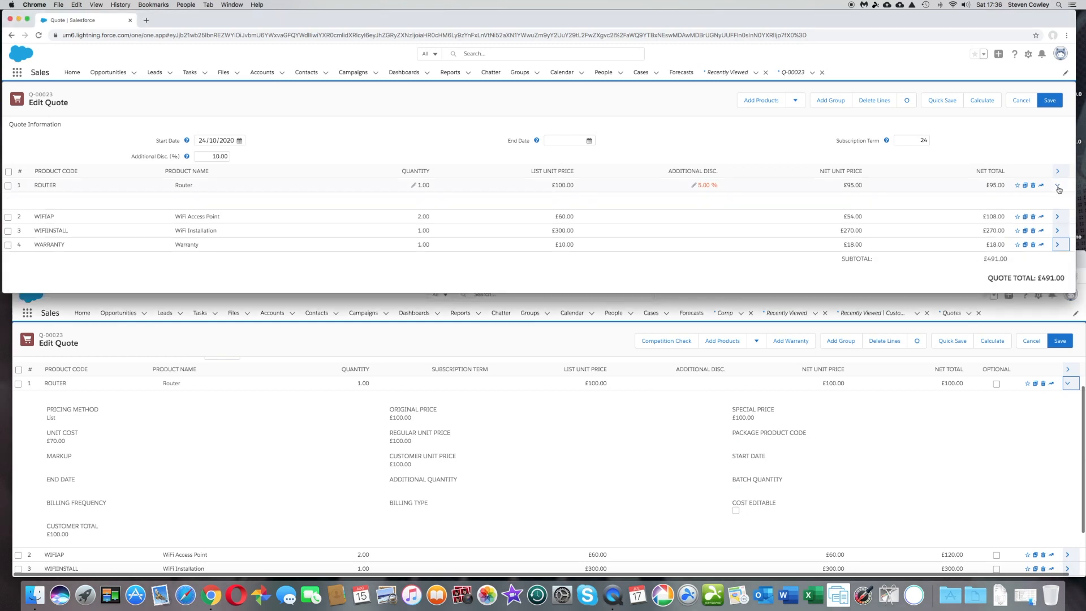
pyautogui.scroll(-3, 351, 252)
pyautogui.scroll(1, 352, 254)
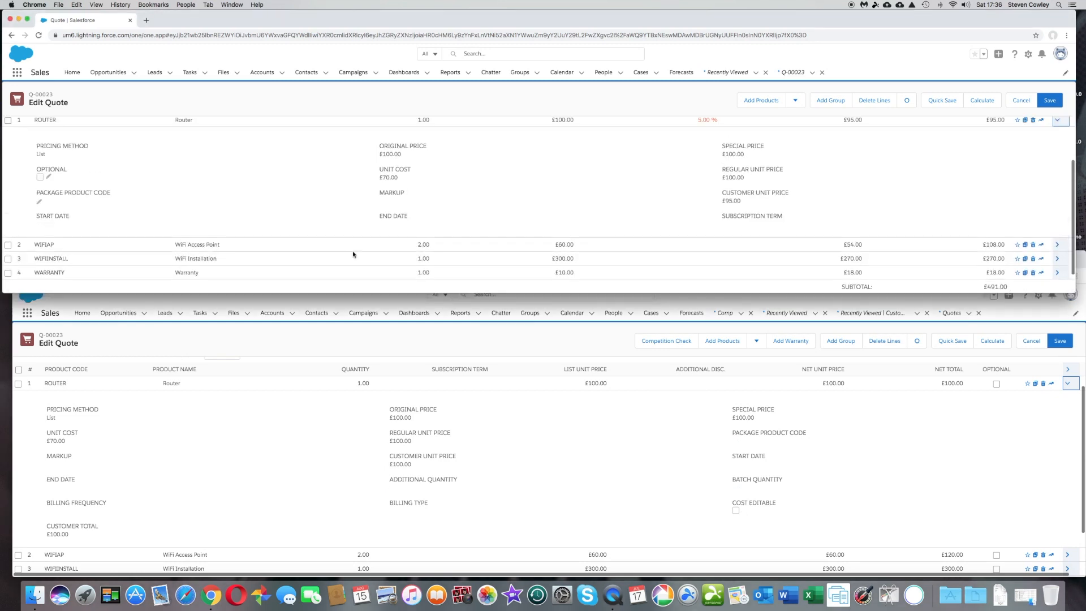
# Collapse the Router line's details in both quote windows so all four lines show.
pyautogui.click(1068, 384)
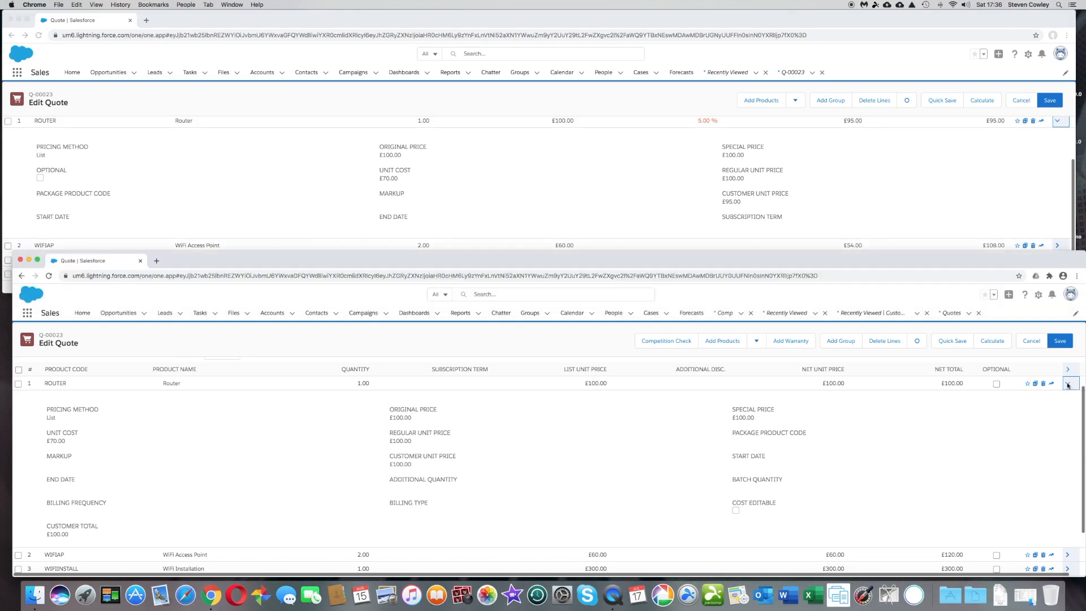
pyautogui.click(1060, 125)
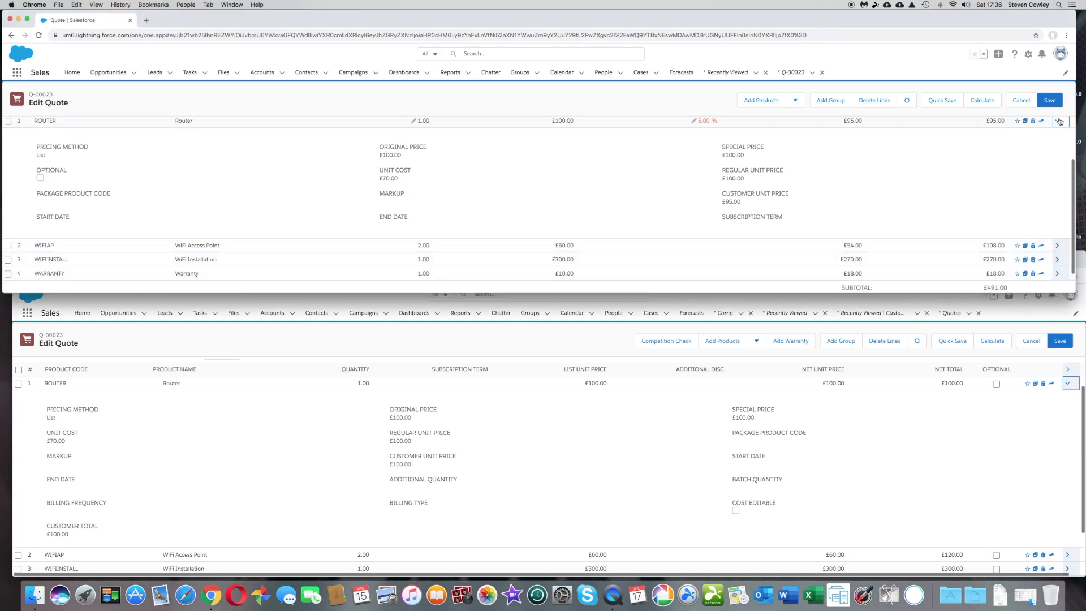
pyautogui.click(1059, 121)
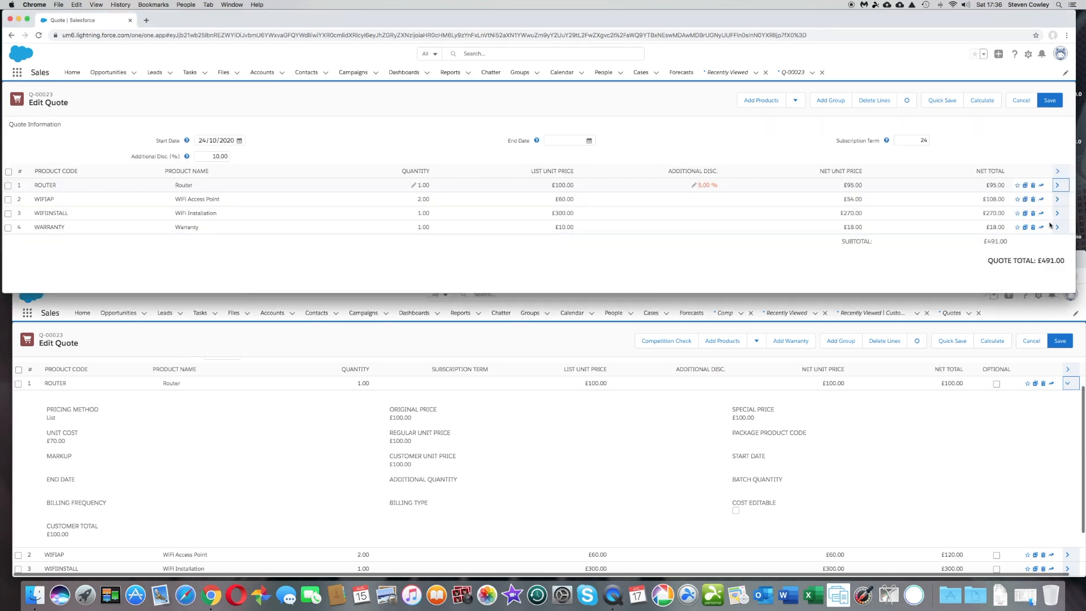
pyautogui.click(1067, 385)
pyautogui.click(1068, 385)
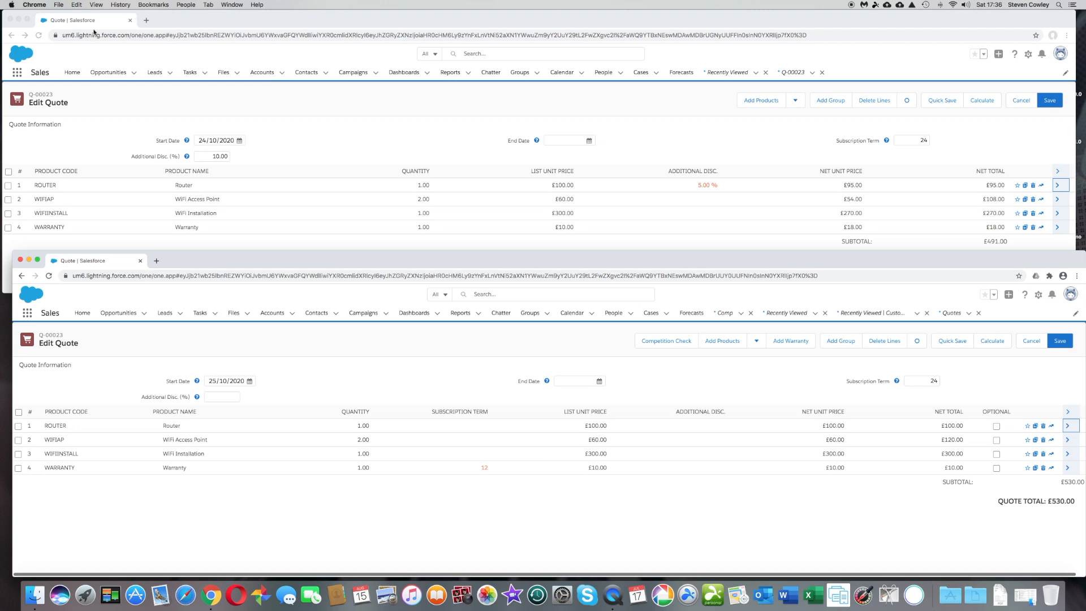
# Move the £530 quote's window to the top of the screen and stretch it to full height.
pyautogui.moveTo(190, 250); pyautogui.dragTo(183, 10)
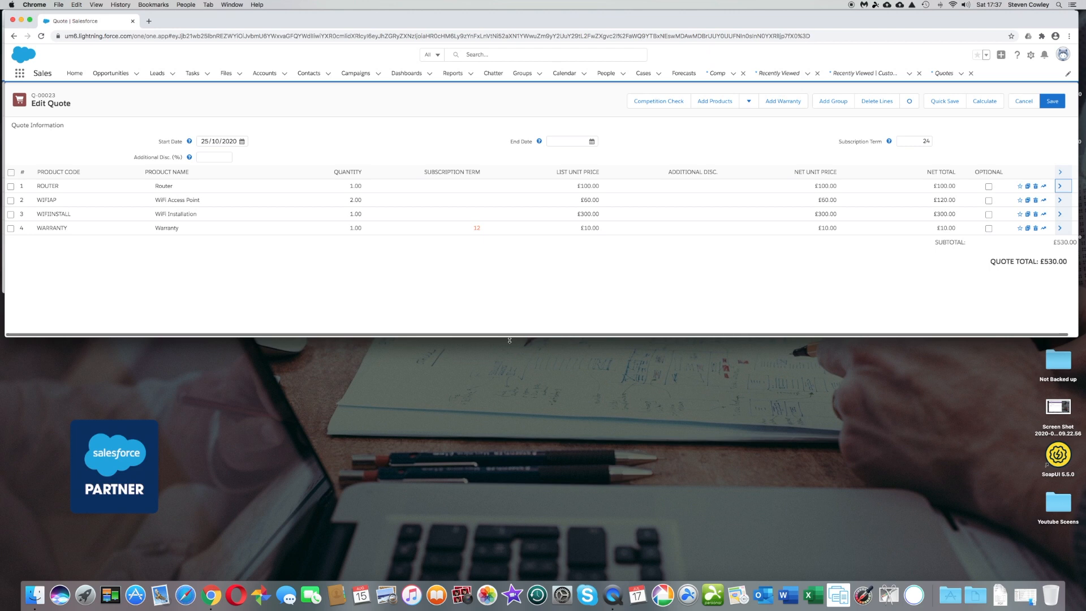
pyautogui.moveTo(511, 338); pyautogui.dragTo(492, 579)
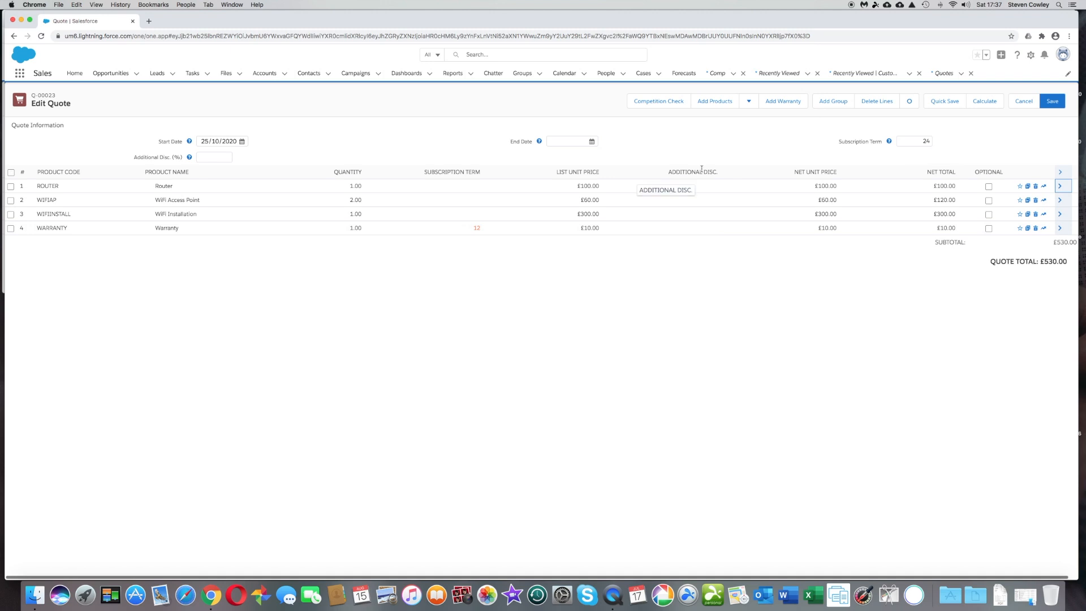
pyautogui.click(667, 105)
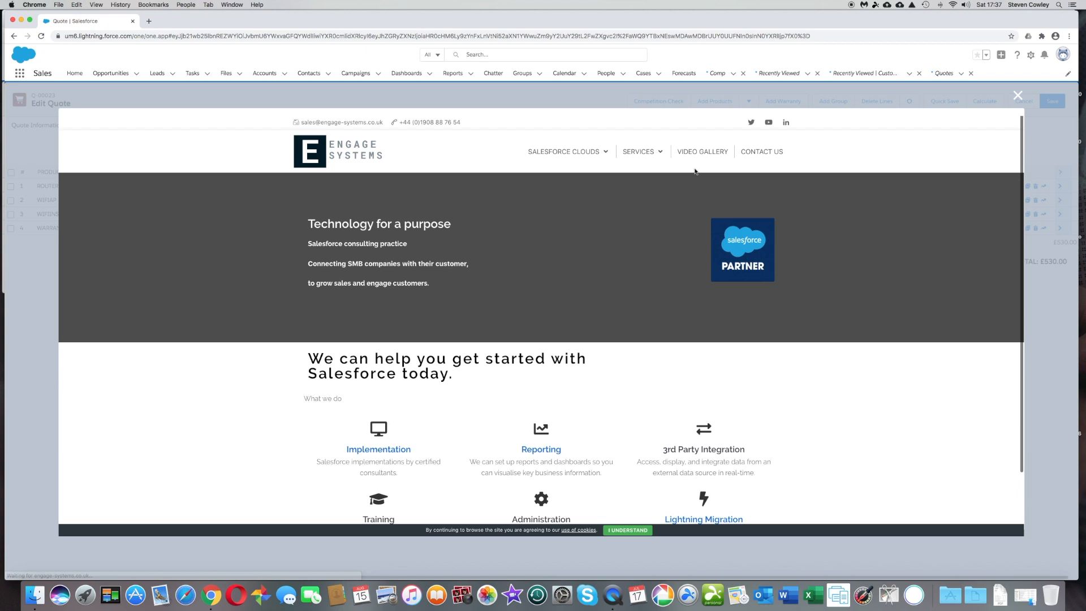
pyautogui.scroll(-1, 643, 294)
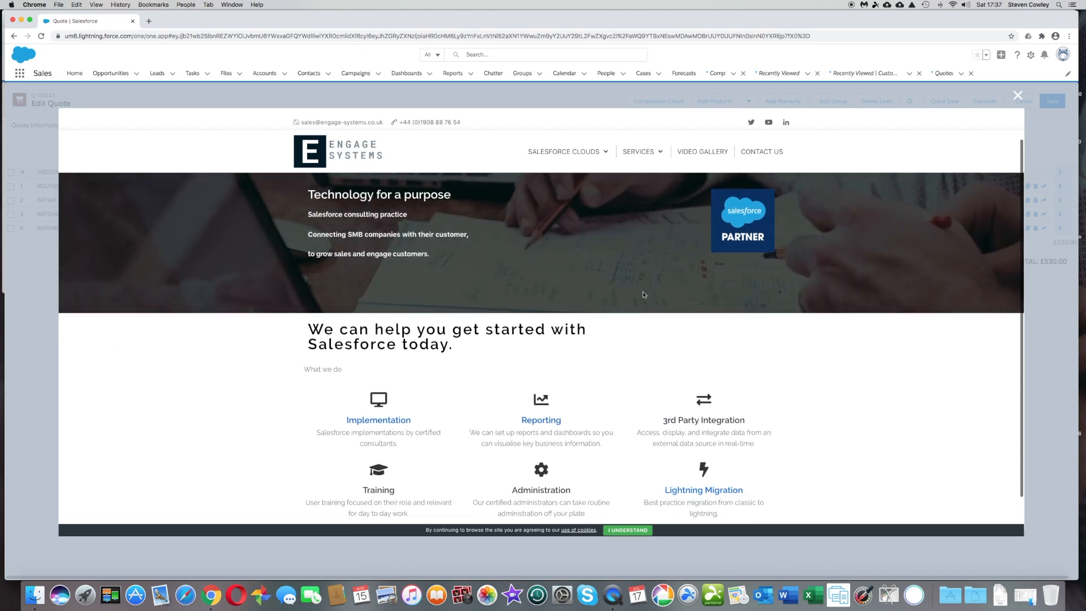
pyautogui.scroll(-2, 643, 294)
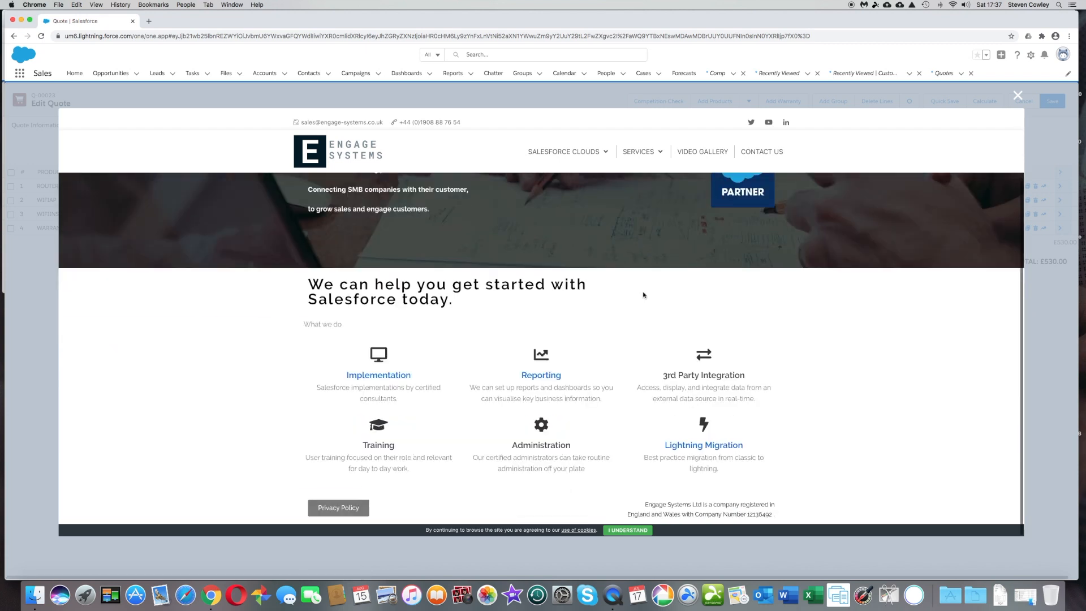
pyautogui.click(1017, 95)
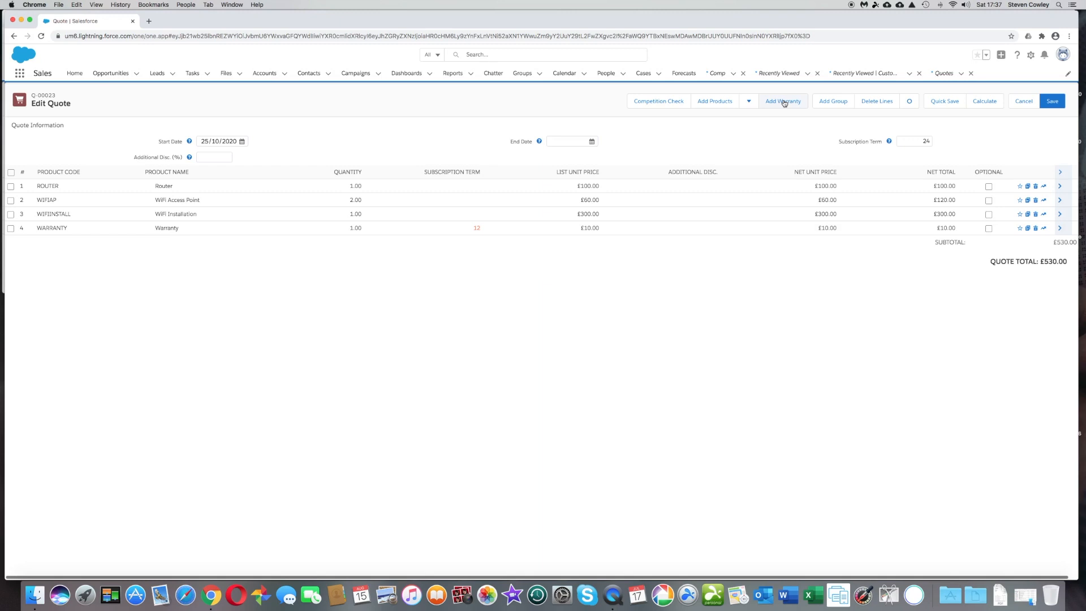
pyautogui.click(784, 101)
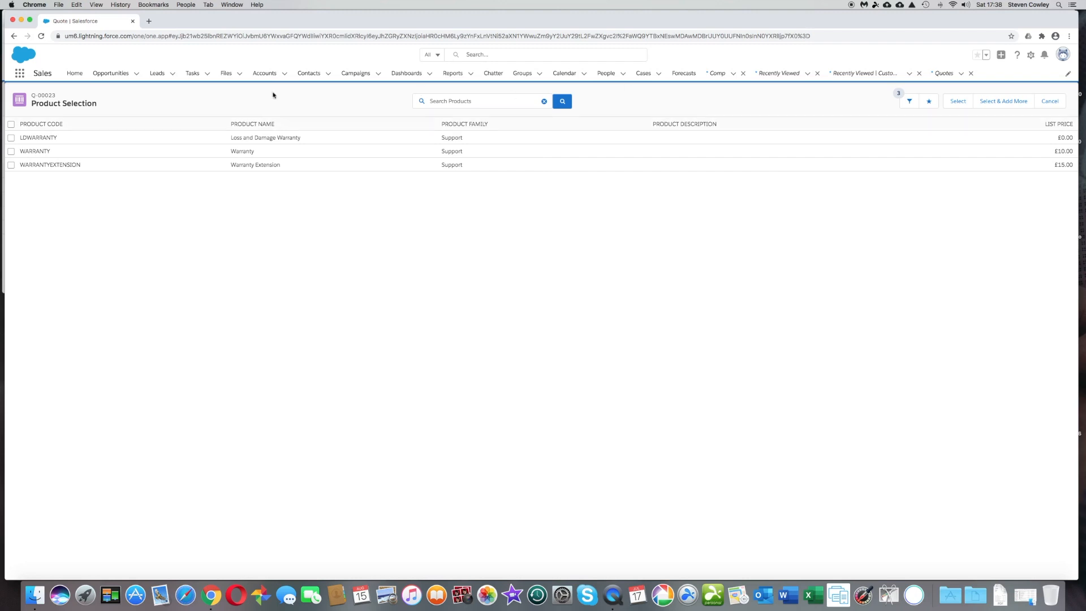
pyautogui.click(10, 151)
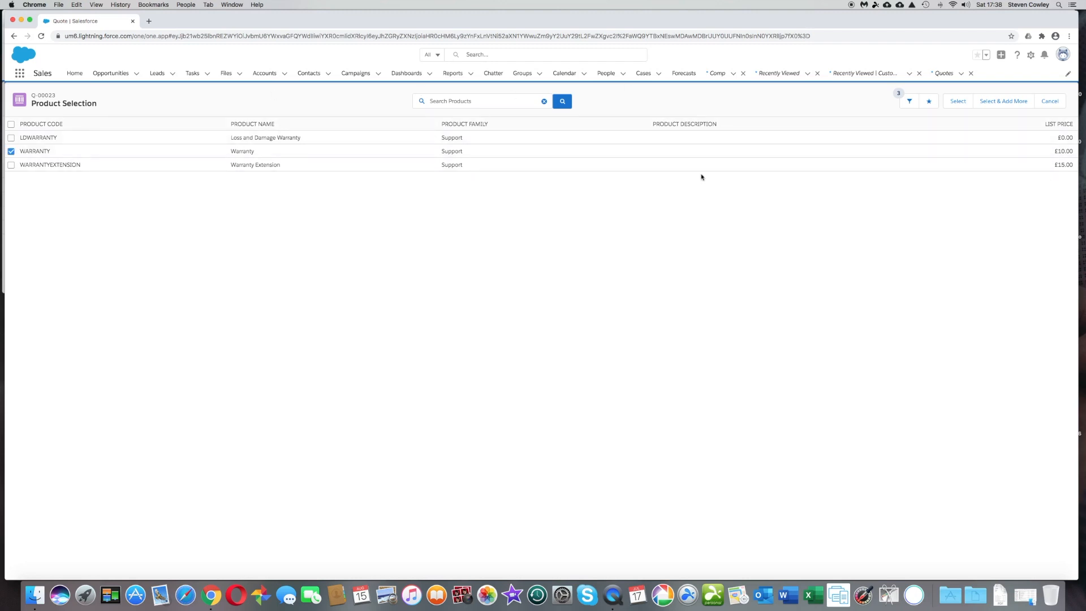
pyautogui.click(956, 102)
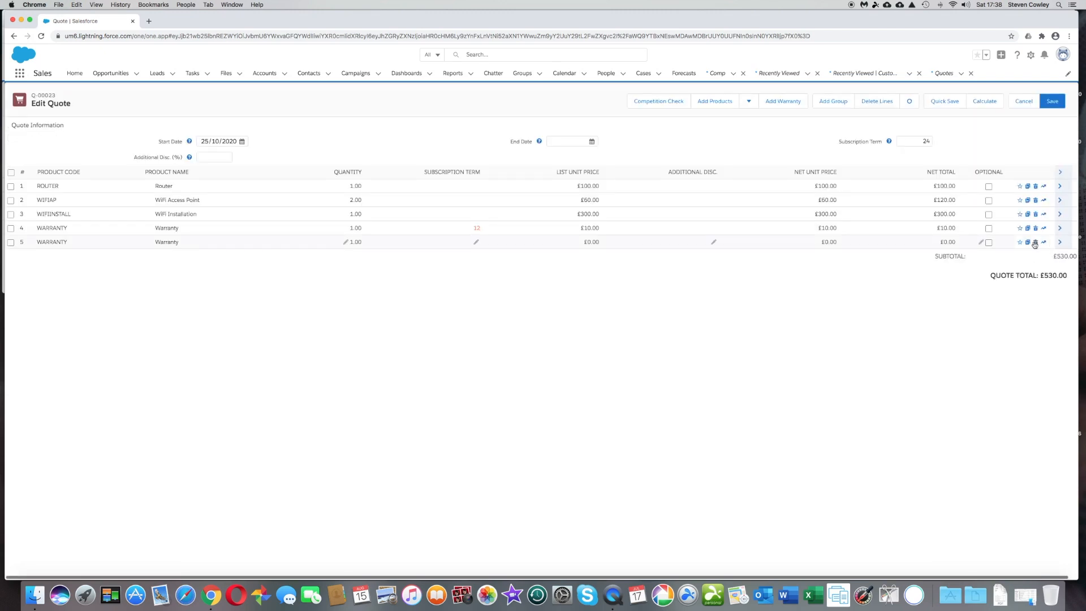
pyautogui.click(10, 242)
pyautogui.click(875, 102)
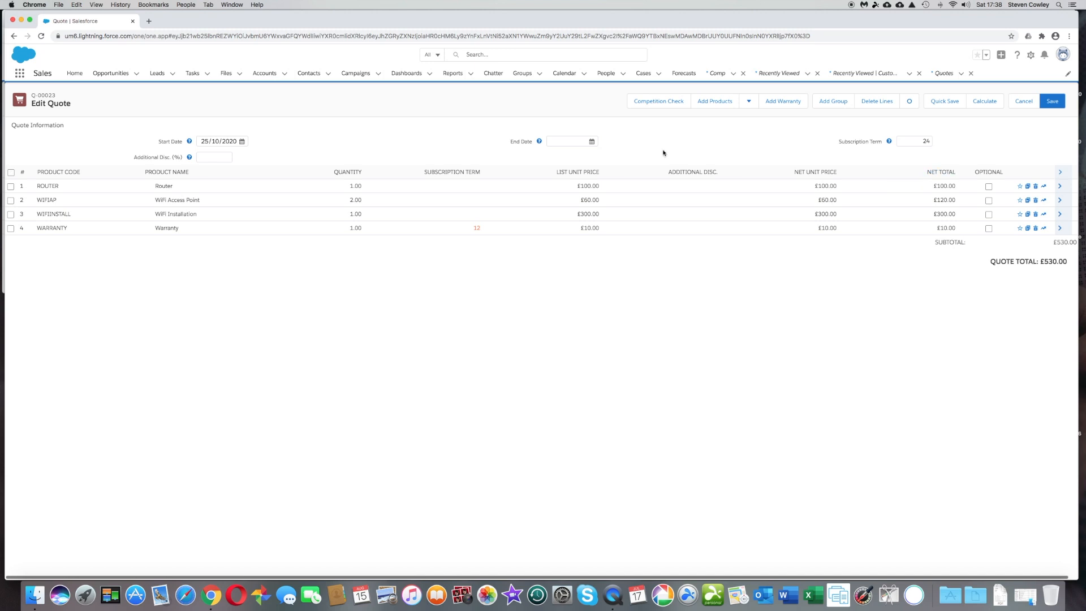
# Group the four quote lines under the name 'Hardware' and add an empty second group.
pyautogui.click(838, 103)
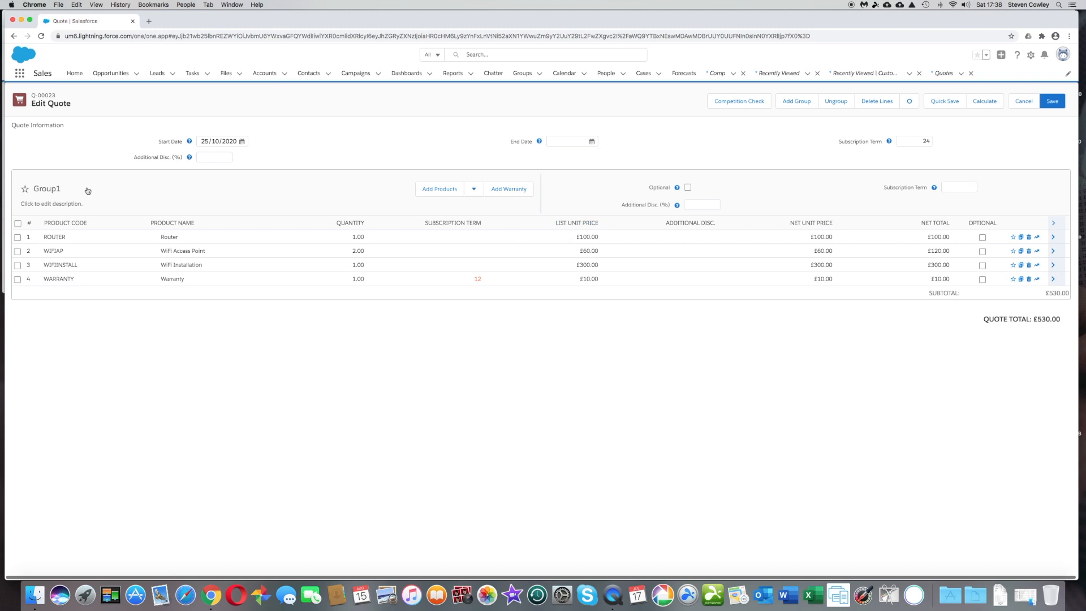
pyautogui.click(66, 188)
pyautogui.write('Ha')
pyautogui.write('rda')
pyautogui.write('are')
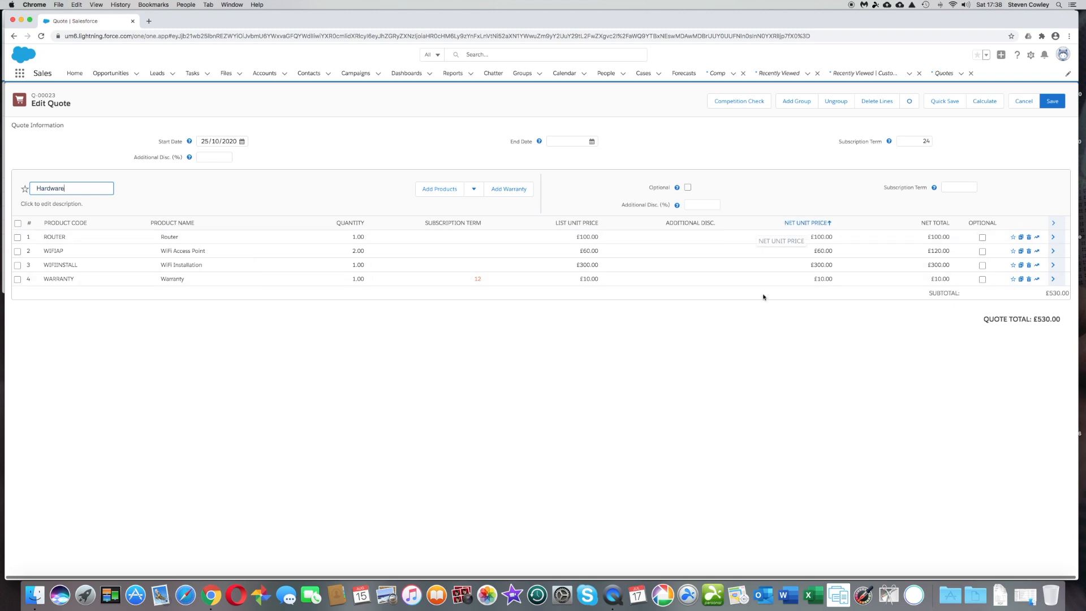
pyautogui.click(290, 319)
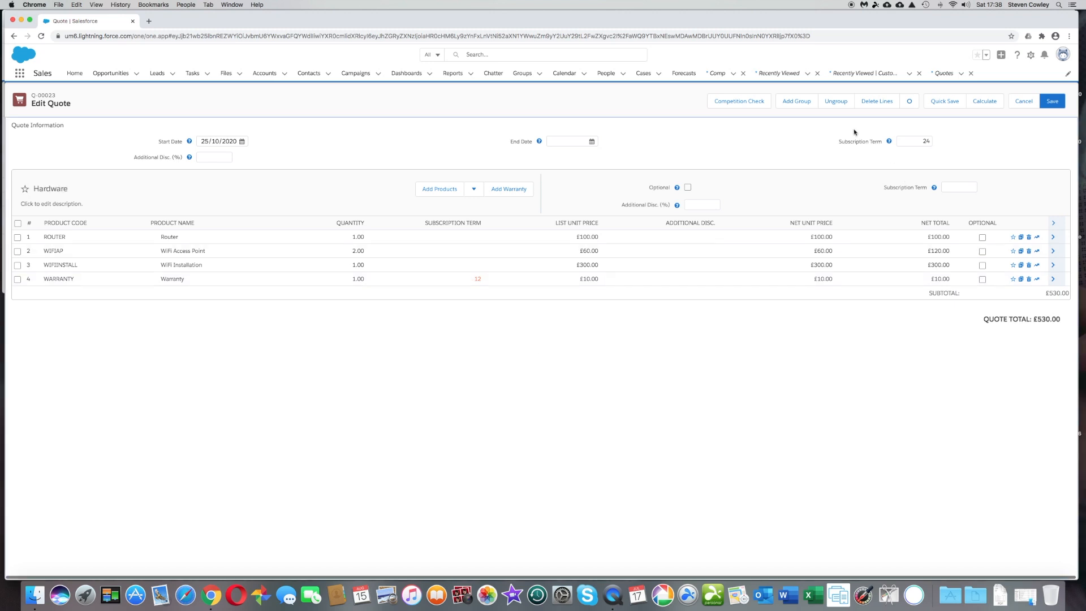
pyautogui.click(805, 105)
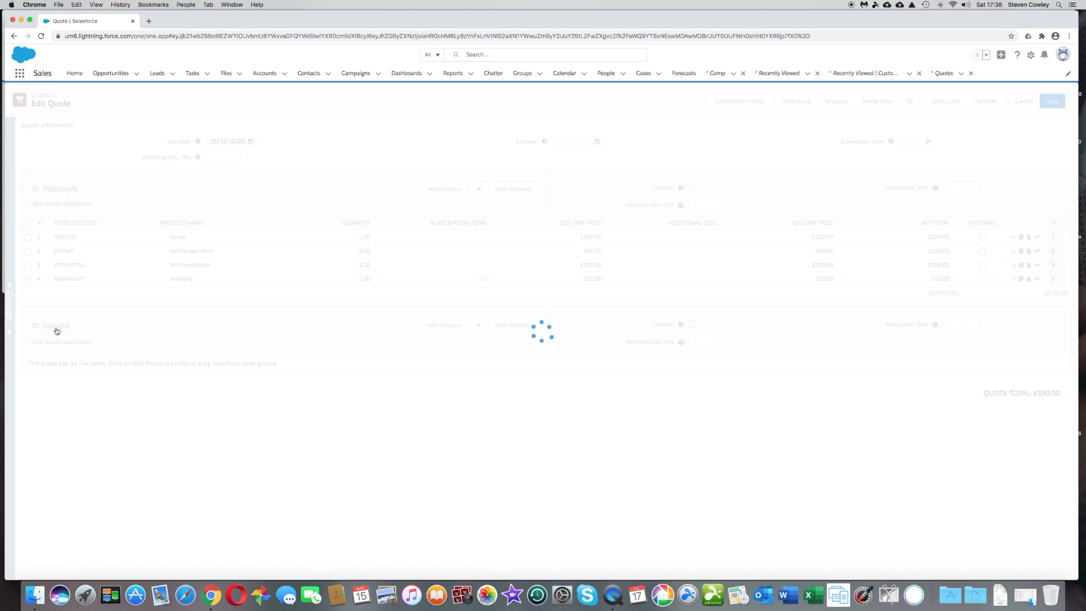
# Rename Group2 to 'Optional Services' and add a £0 WARRANTY product line to it.
pyautogui.click(75, 325)
pyautogui.write('Optional Services')
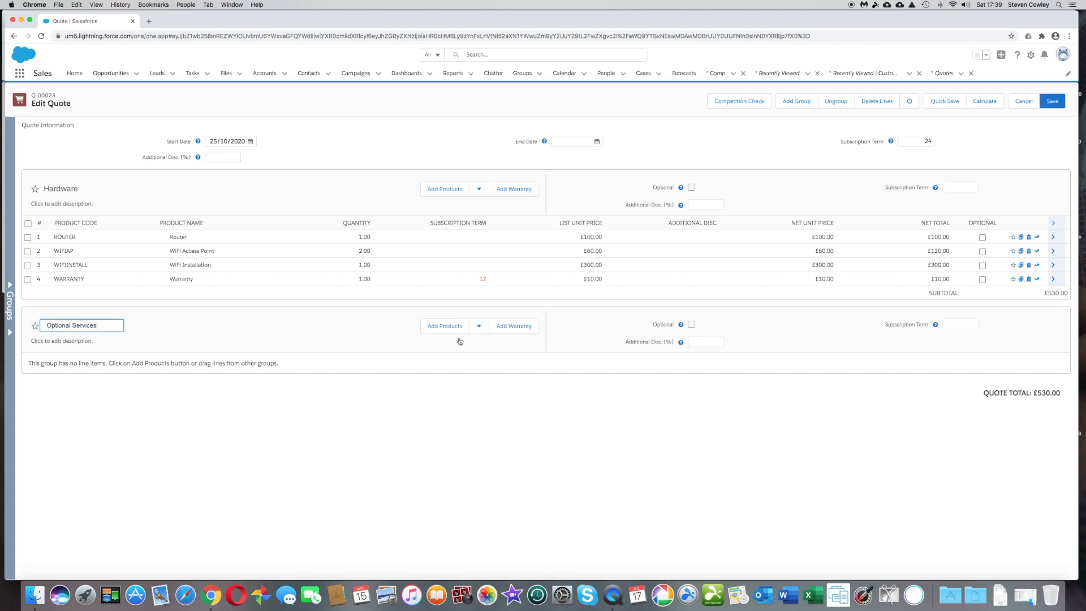
pyautogui.click(527, 326)
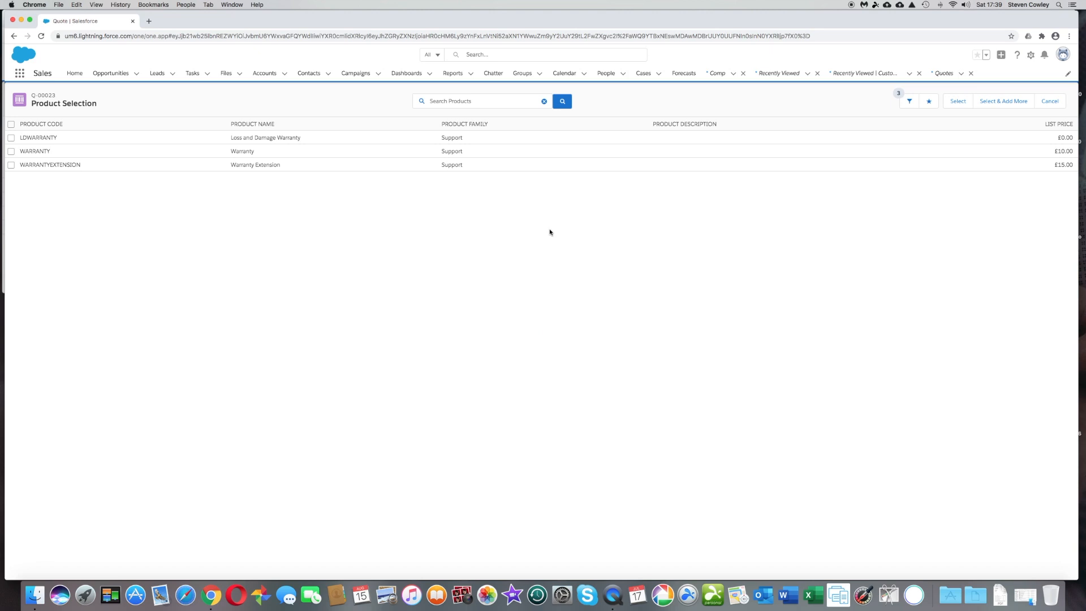
pyautogui.click(12, 152)
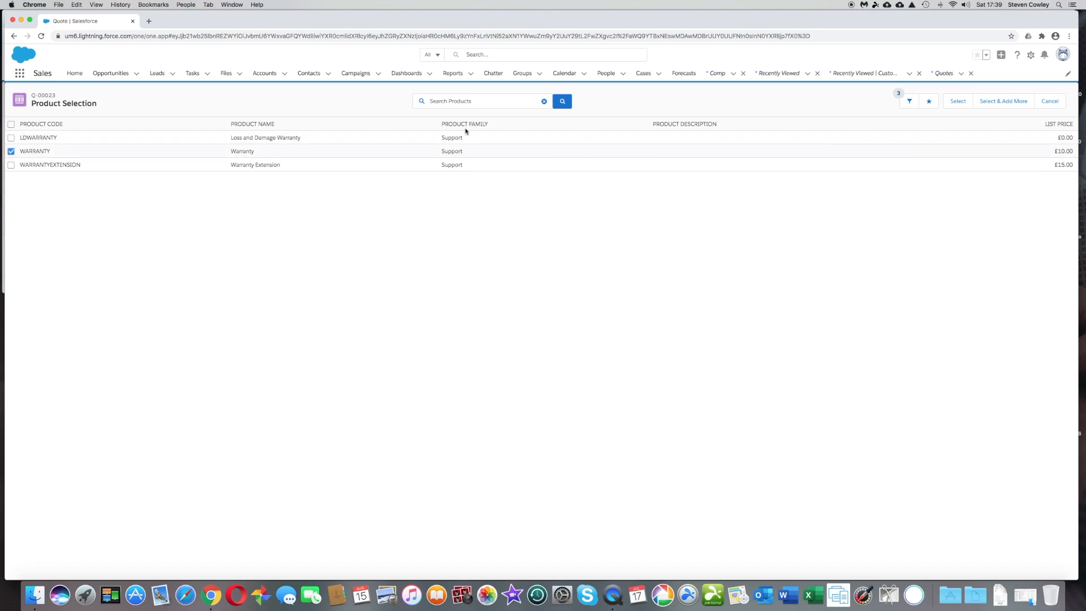
pyautogui.click(956, 103)
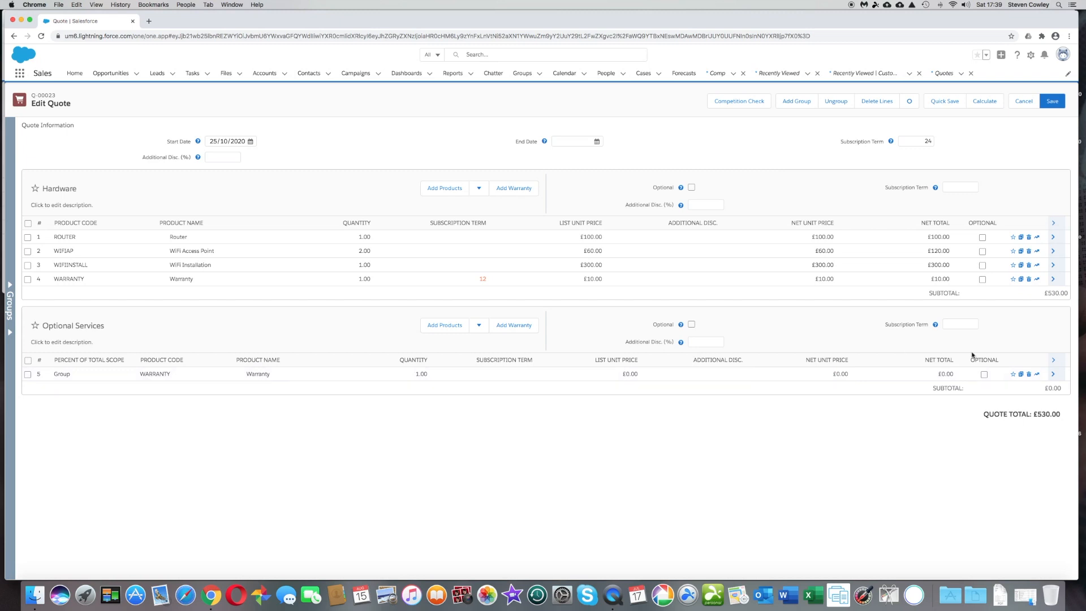
pyautogui.click(1051, 376)
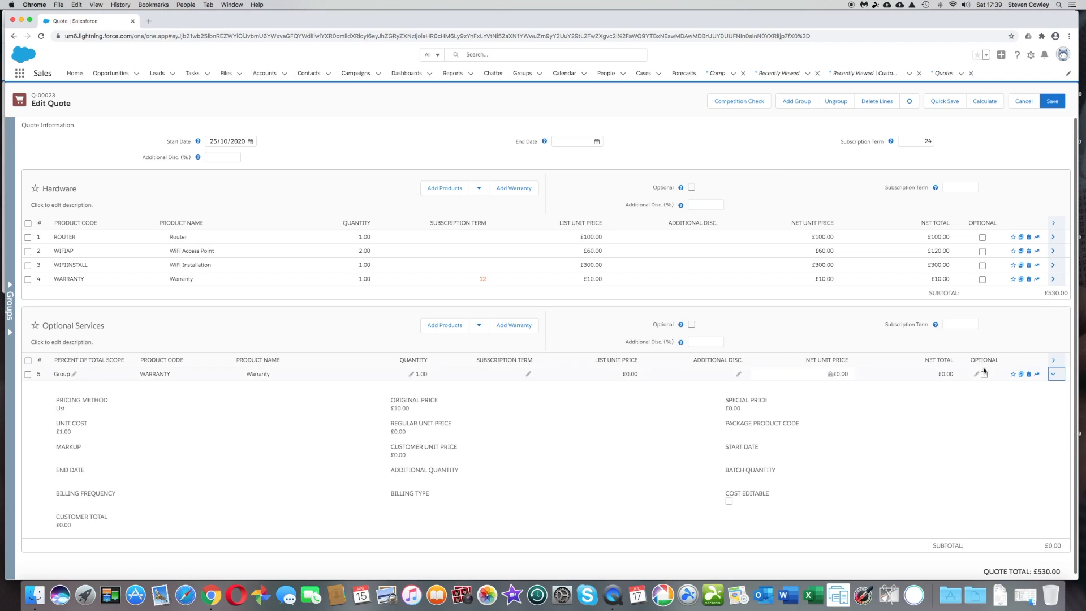
pyautogui.click(1054, 376)
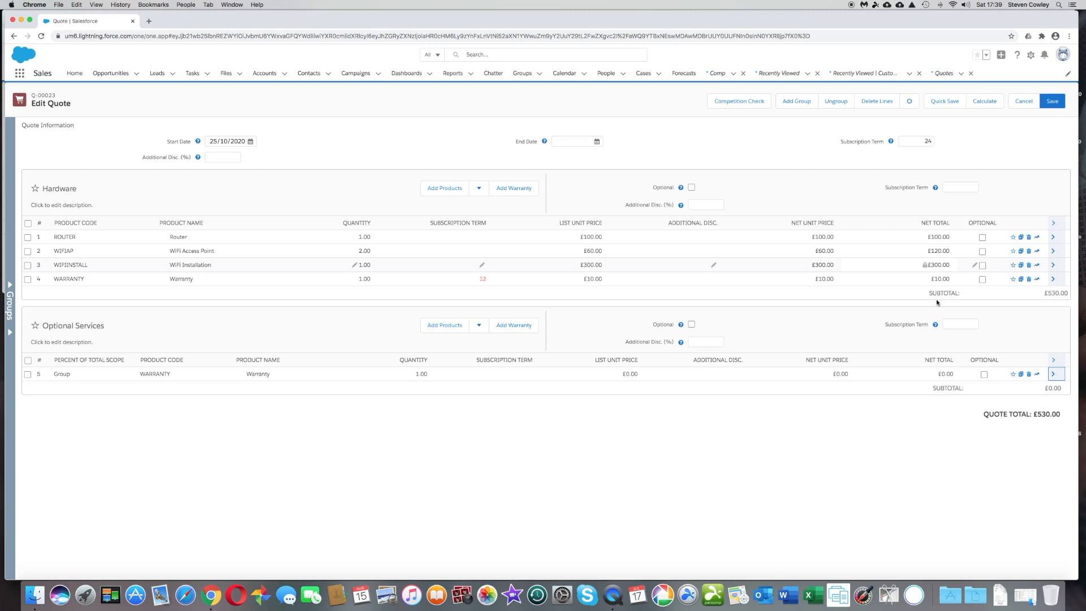
pyautogui.click(951, 191)
pyautogui.click(960, 323)
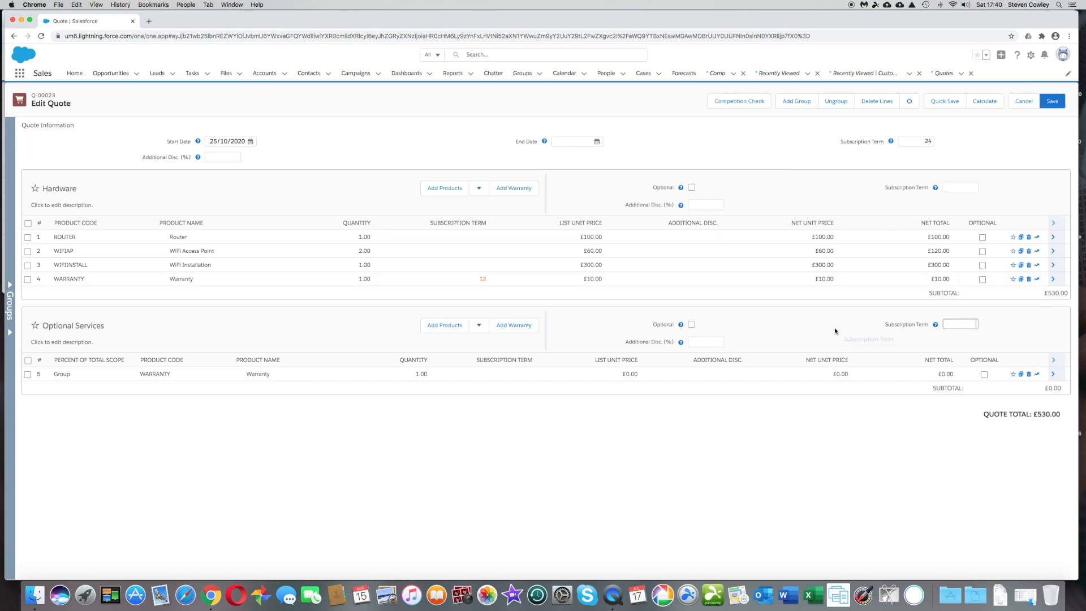